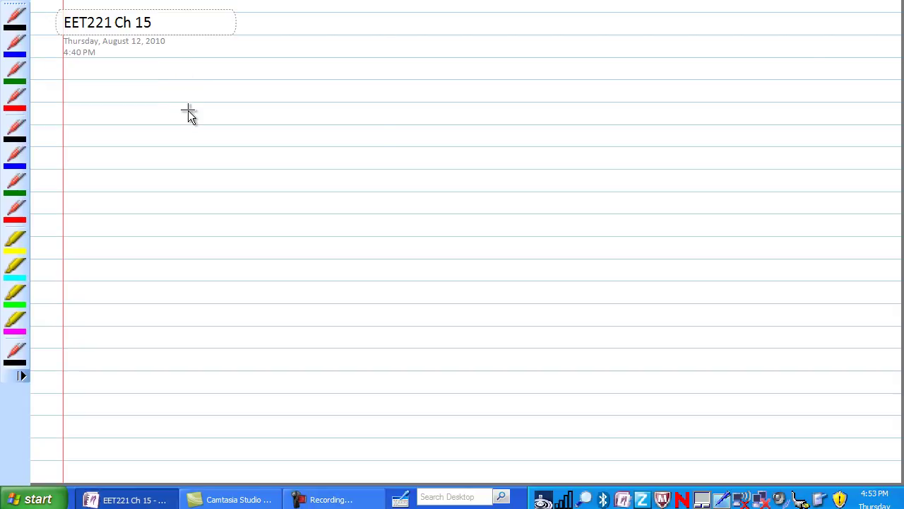
- Select the black pen at the top of the pen toolbar
left_click(21, 18)
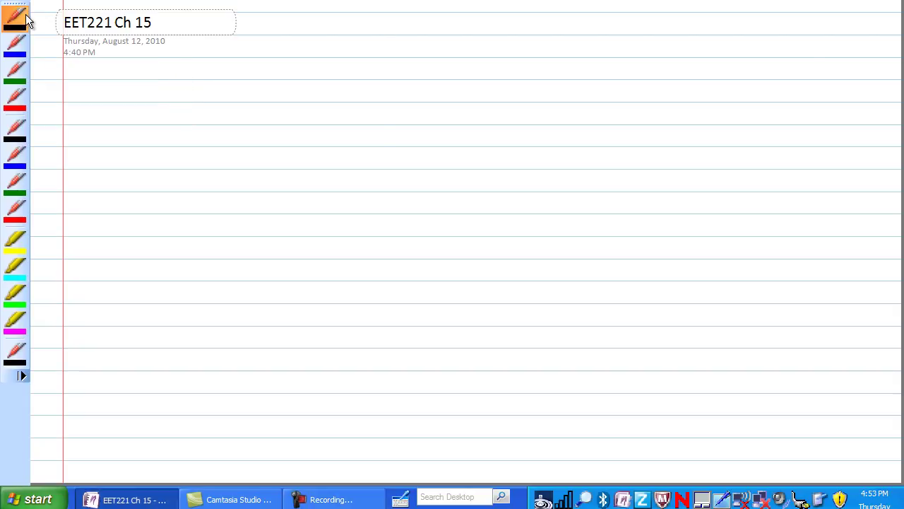
- Draw the resistor, switch, SCR and ground, labelling the resistor RLoad
mouse_move(186, 83)
left_mouse_down()
mouse_move(189, 187)
mouse_move(167, 210)
mouse_move(184, 212)
mouse_move(185, 250)
mouse_move(170, 253)
mouse_move(196, 251)
mouse_move(181, 270)
mouse_move(170, 252)
mouse_move(182, 273)
mouse_move(161, 291)
mouse_move(132, 294)
mouse_move(181, 307)
mouse_move(192, 332)
left_mouse_up()
left_click_drag(172, 340, 185, 338)
left_click_drag(177, 346, 186, 345)
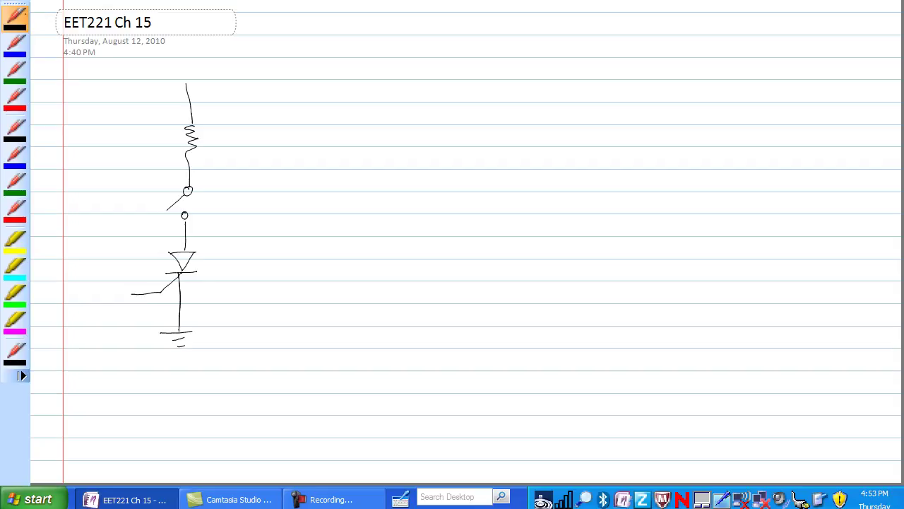
left_click_drag(206, 144, 239, 141)
left_click_drag(244, 134, 251, 141)
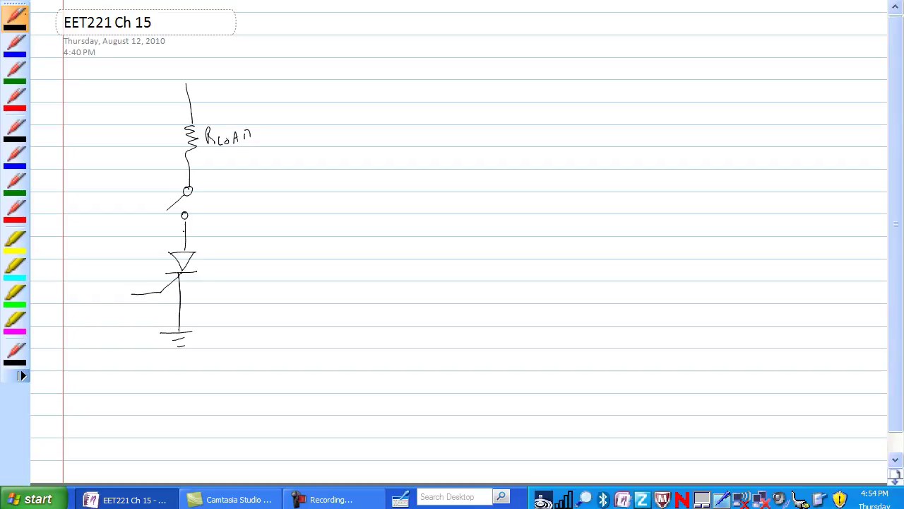
- Add the anode output wire, a downward current arrow and a gate input labelled Vgt
left_click_drag(184, 229, 255, 230)
mouse_move(161, 251)
left_mouse_down()
mouse_move(157, 306)
mouse_move(165, 306)
mouse_move(104, 292)
mouse_move(110, 315)
left_mouse_up()
mouse_move(111, 288)
left_mouse_down()
mouse_move(106, 299)
mouse_move(117, 272)
left_mouse_up()
mouse_move(116, 287)
left_mouse_down()
mouse_move(130, 280)
mouse_move(102, 289)
left_mouse_up()
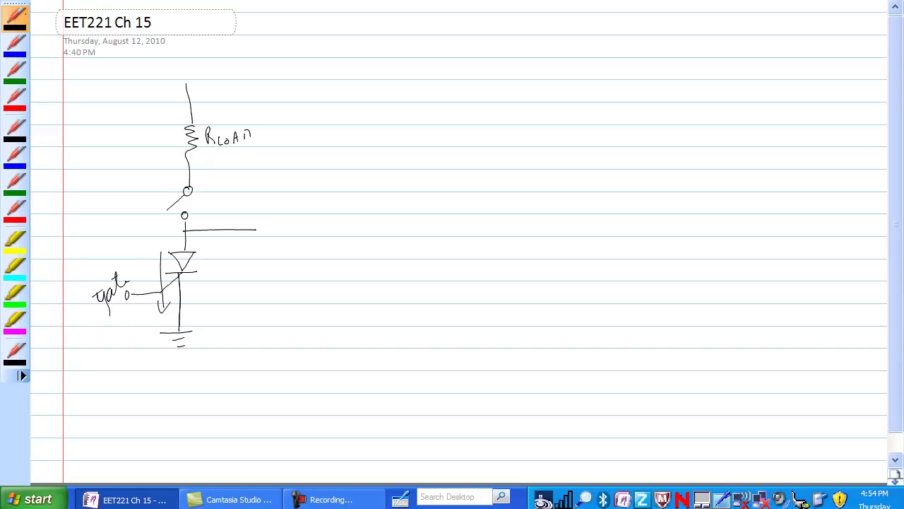
- Cap the first output wire with a terminal, then draw a second grounded SCR circuit with a bypass switch and current path
left_click_drag(255, 230, 257, 227)
mouse_move(347, 72)
left_mouse_down()
mouse_move(341, 213)
mouse_move(325, 219)
mouse_move(353, 216)
mouse_move(337, 231)
mouse_move(326, 219)
mouse_move(337, 235)
mouse_move(351, 233)
mouse_move(319, 237)
mouse_move(336, 282)
mouse_move(346, 282)
mouse_move(334, 298)
mouse_move(351, 284)
left_mouse_up()
left_click_drag(323, 296, 345, 297)
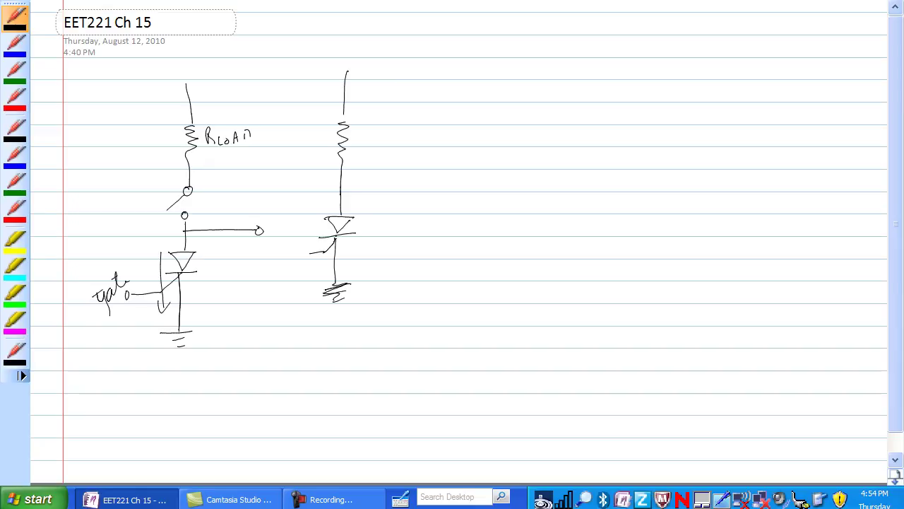
mouse_move(340, 185)
left_mouse_down()
mouse_move(395, 184)
mouse_move(394, 248)
mouse_move(401, 241)
left_mouse_up()
left_click_drag(398, 246, 419, 217)
left_click_drag(393, 251, 341, 267)
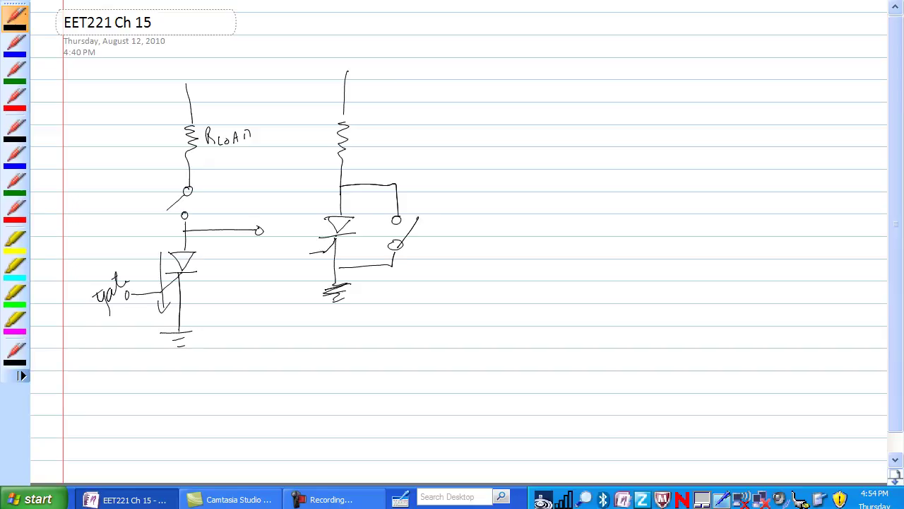
mouse_move(344, 201)
left_mouse_down()
mouse_move(384, 211)
mouse_move(358, 258)
mouse_move(341, 259)
left_mouse_up()
- Draw a transistor replacing the switch, with a labelled pulse input on its base
mouse_move(428, 187)
left_mouse_down()
mouse_move(454, 215)
mouse_move(473, 222)
mouse_move(473, 212)
mouse_move(471, 246)
mouse_move(450, 248)
mouse_move(442, 270)
mouse_move(412, 272)
left_mouse_up()
mouse_move(472, 232)
left_mouse_down()
mouse_move(498, 231)
mouse_move(512, 214)
mouse_move(504, 237)
left_mouse_up()
mouse_move(517, 214)
left_mouse_down()
mouse_move(512, 233)
mouse_move(532, 223)
mouse_move(564, 245)
left_mouse_up()
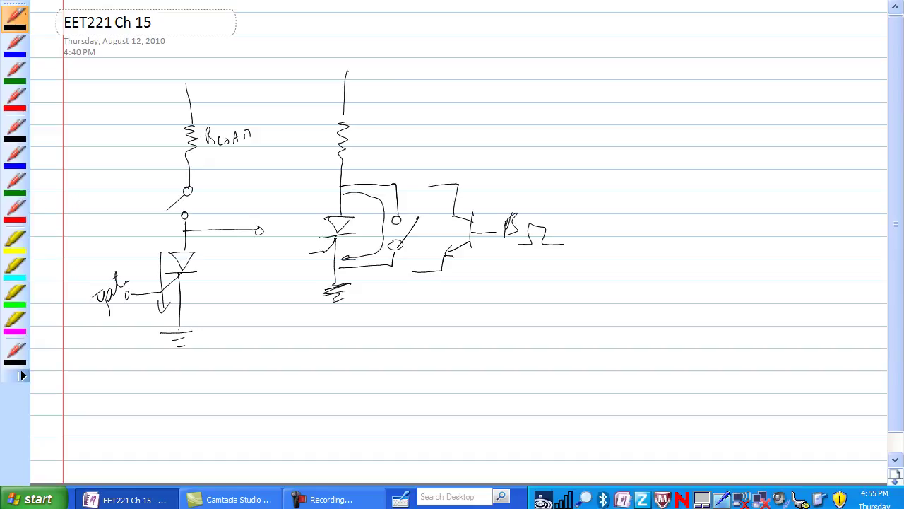
- Draw the third grounded SCR circuit with a switch and battery across it and a curved current arrow
mouse_move(645, 63)
left_mouse_down()
mouse_move(641, 188)
mouse_move(630, 192)
mouse_move(628, 218)
mouse_move(659, 204)
mouse_move(635, 248)
mouse_move(634, 266)
mouse_move(650, 264)
left_mouse_up()
left_click_drag(628, 272, 638, 273)
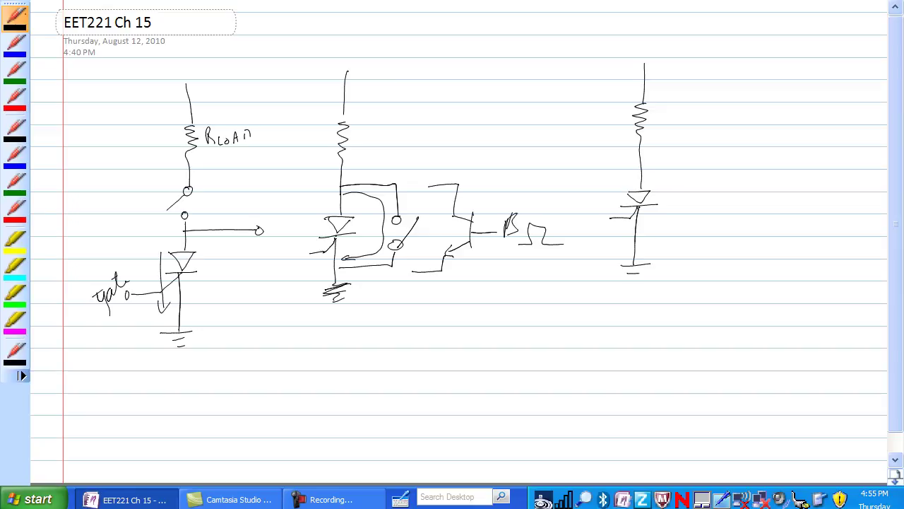
mouse_move(641, 161)
left_mouse_down()
mouse_move(723, 163)
mouse_move(718, 143)
mouse_move(723, 191)
mouse_move(739, 201)
mouse_move(720, 243)
mouse_move(636, 244)
left_mouse_up()
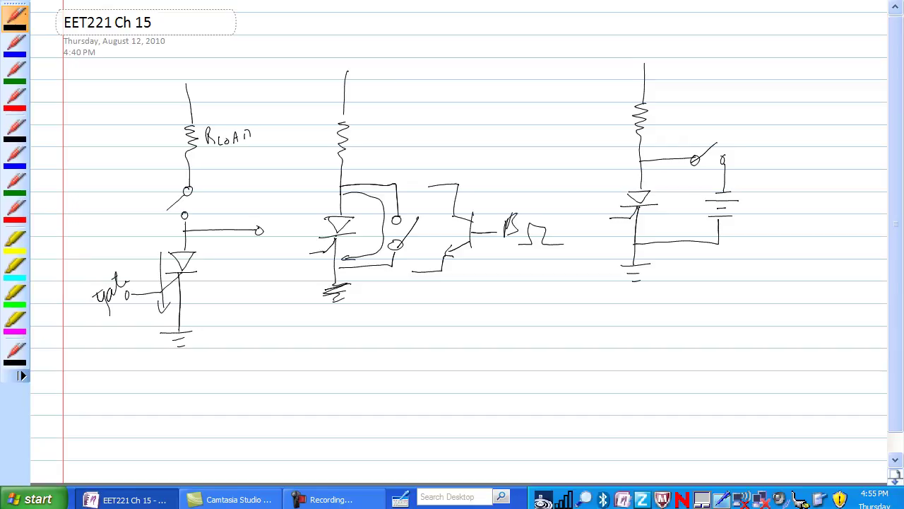
mouse_move(692, 229)
left_mouse_down()
mouse_move(663, 231)
mouse_move(642, 219)
left_mouse_up()
mouse_move(650, 177)
left_mouse_down()
mouse_move(668, 164)
mouse_move(698, 168)
left_mouse_up()
scroll(893, 365, "down", 1)
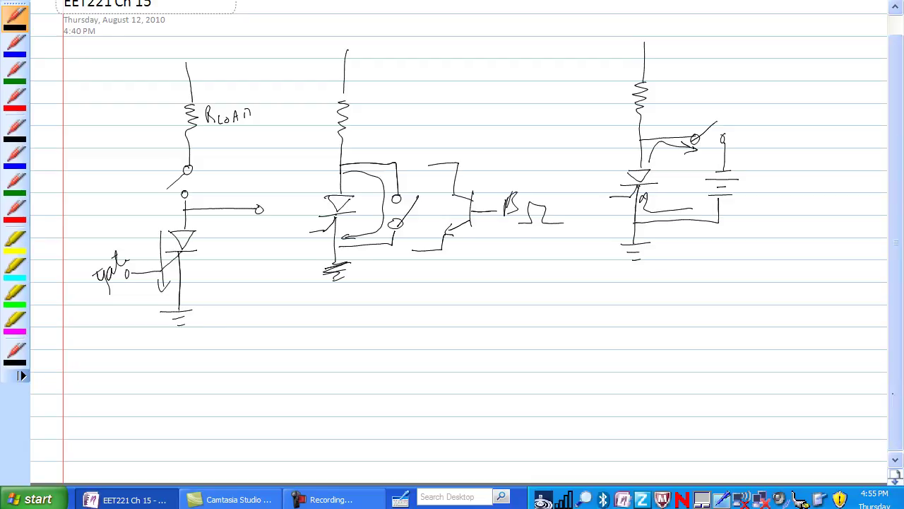
- Draw the FET circuit's resistor, gate plate and gate lead, labelling the resistor Rc
mouse_move(791, 265)
left_mouse_down()
mouse_move(798, 296)
mouse_move(786, 305)
mouse_move(789, 345)
mouse_move(777, 342)
mouse_move(775, 387)
mouse_move(784, 361)
mouse_move(790, 422)
left_mouse_up()
left_click_drag(773, 385, 798, 385)
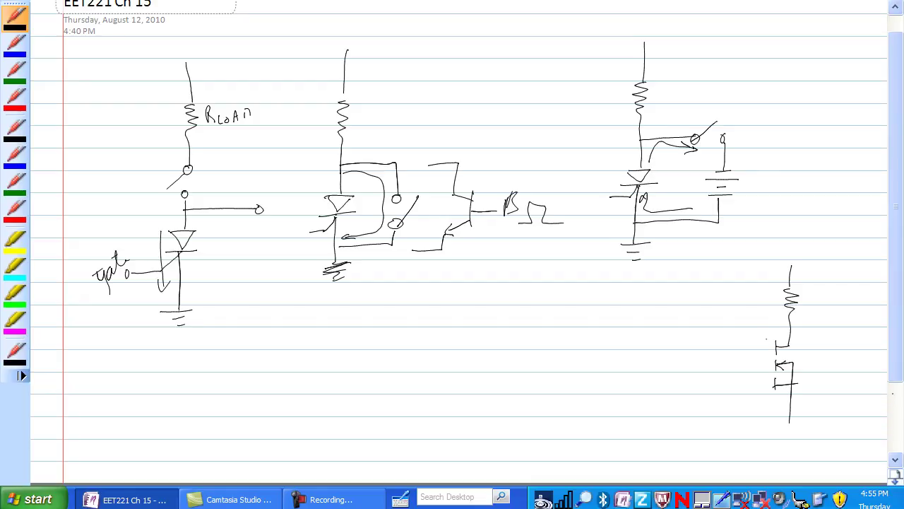
left_click_drag(766, 339, 732, 388)
left_click_drag(809, 289, 806, 307)
left_click_drag(810, 290, 818, 307)
- Add a Vcc supply terminal above Rc, ground the FET's source, and begin a square gate pulse
left_click_drag(796, 255, 818, 255)
left_click_drag(827, 249, 828, 255)
mouse_move(780, 421)
left_mouse_down()
mouse_move(801, 420)
mouse_move(795, 429)
left_mouse_up()
left_click_drag(787, 438, 793, 437)
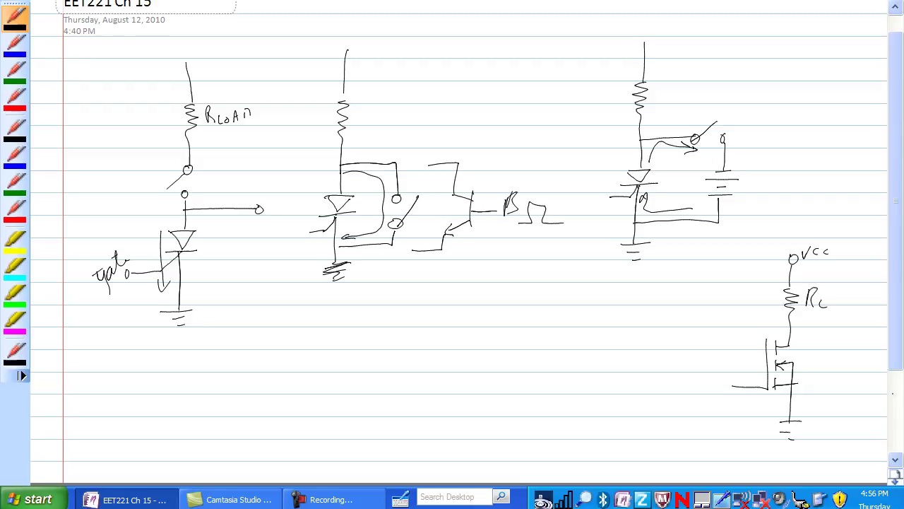
mouse_move(617, 348)
left_mouse_down()
mouse_move(646, 346)
mouse_move(648, 322)
mouse_move(672, 315)
mouse_move(681, 316)
mouse_move(681, 335)
mouse_move(710, 345)
mouse_move(614, 348)
left_mouse_up()
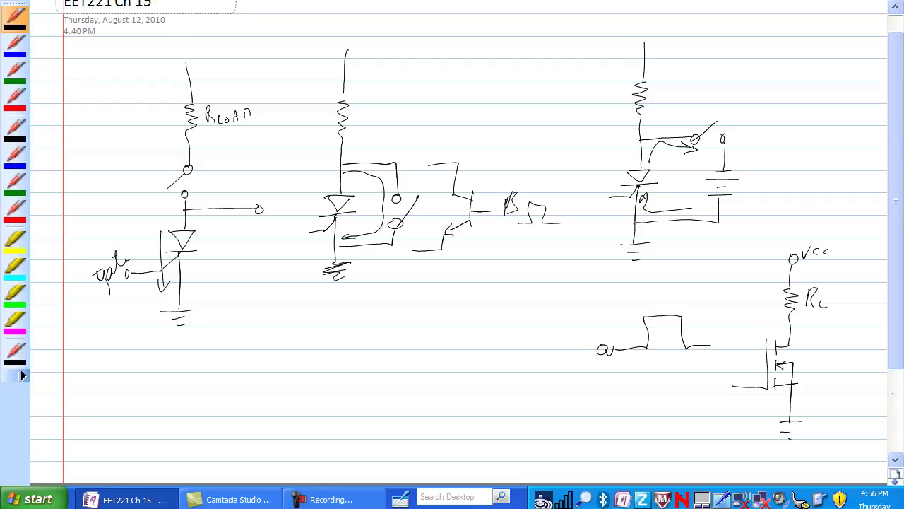
- Label the pulse +V with an edge arrow, and add the Vout terminal and FET label
mouse_move(628, 306)
left_mouse_down()
mouse_move(664, 315)
mouse_move(668, 308)
left_mouse_up()
left_click_drag(633, 358, 634, 369)
left_click_drag(628, 353, 632, 366)
left_click_drag(789, 329, 825, 327)
mouse_move(834, 324)
left_mouse_down()
mouse_move(848, 328)
mouse_move(853, 312)
left_mouse_up()
left_click_drag(856, 323, 863, 325)
left_click_drag(863, 325, 873, 309)
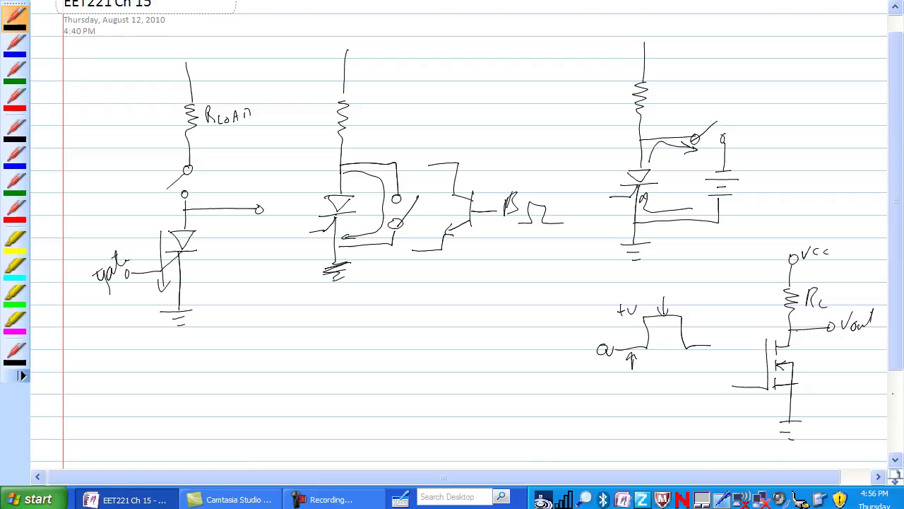
left_click_drag(816, 370, 845, 360)
left_click_drag(839, 360, 840, 368)
- Draw the inverted output waveform under the pulse, write 'gate', and add a current arrow beside Rc
mouse_move(608, 392)
left_mouse_down()
mouse_move(640, 393)
mouse_move(637, 434)
left_mouse_up()
left_click_drag(643, 357, 644, 367)
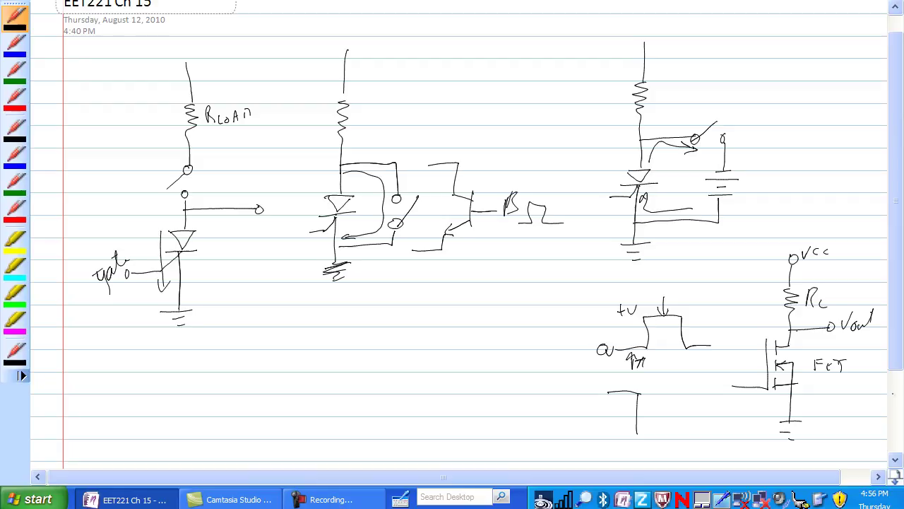
left_click_drag(637, 436, 691, 434)
mouse_move(680, 393)
left_mouse_down()
mouse_move(677, 433)
mouse_move(715, 392)
left_mouse_up()
mouse_move(732, 381)
left_mouse_down()
mouse_move(735, 393)
mouse_move(743, 386)
left_mouse_up()
left_click_drag(743, 376, 751, 385)
mouse_move(775, 287)
left_mouse_down()
mouse_move(775, 324)
mouse_move(781, 312)
left_mouse_up()
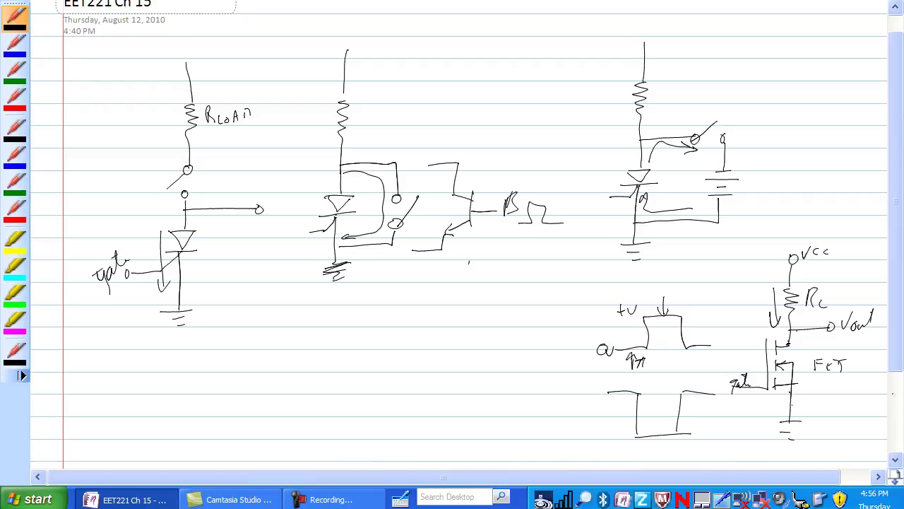
- Draw a lower SCR circuit with ground, gate and output terminals, plus a square pulse beside it
mouse_move(468, 262)
left_mouse_down()
mouse_move(474, 342)
mouse_move(459, 343)
left_mouse_up()
mouse_move(464, 358)
left_mouse_down()
mouse_move(436, 378)
mouse_move(475, 410)
mouse_move(470, 420)
left_mouse_up()
left_click_drag(464, 427, 475, 426)
left_click_drag(429, 375, 430, 377)
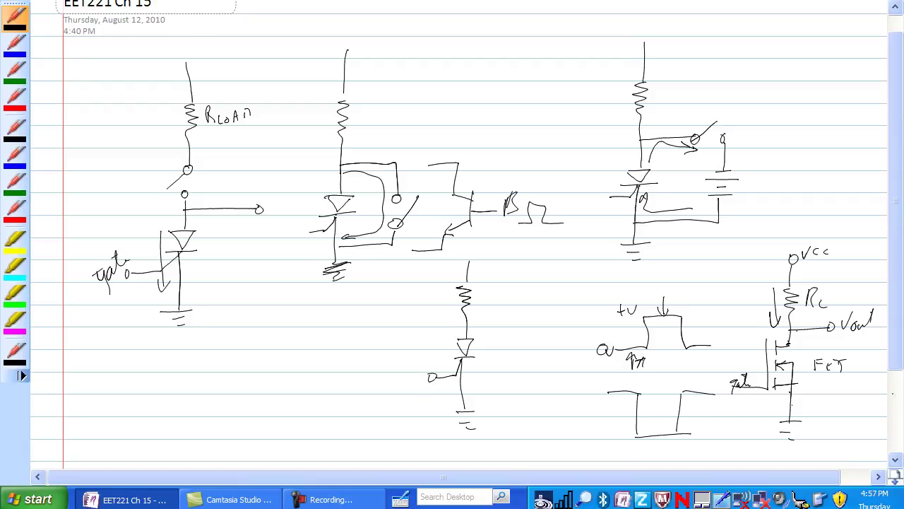
mouse_move(297, 360)
left_mouse_down()
mouse_move(320, 359)
mouse_move(332, 330)
mouse_move(345, 329)
mouse_move(369, 357)
left_mouse_up()
mouse_move(302, 385)
left_mouse_down()
mouse_move(304, 362)
mouse_move(308, 369)
left_mouse_up()
left_click_drag(464, 325, 495, 324)
- Draw the latched Vout waveform, mark the pulse's falling edge, label the gate input, and touch up the battery
mouse_move(252, 397)
left_mouse_down()
mouse_move(263, 415)
mouse_move(274, 399)
mouse_move(294, 415)
mouse_move(314, 412)
mouse_move(289, 387)
mouse_move(317, 390)
left_mouse_up()
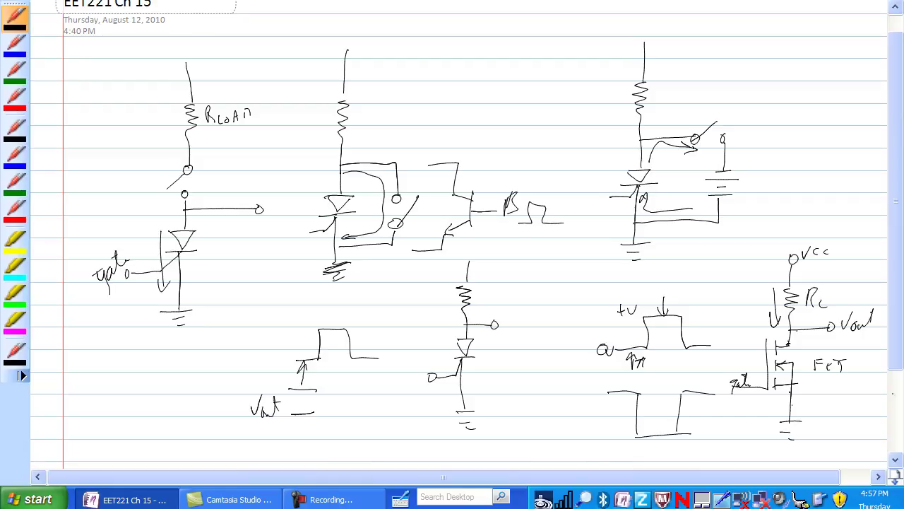
mouse_move(328, 313)
left_mouse_down()
mouse_move(327, 329)
mouse_move(335, 319)
left_mouse_up()
left_click_drag(433, 355, 435, 373)
left_click_drag(435, 359, 443, 367)
mouse_move(323, 388)
left_mouse_down()
mouse_move(324, 427)
mouse_move(369, 423)
left_mouse_up()
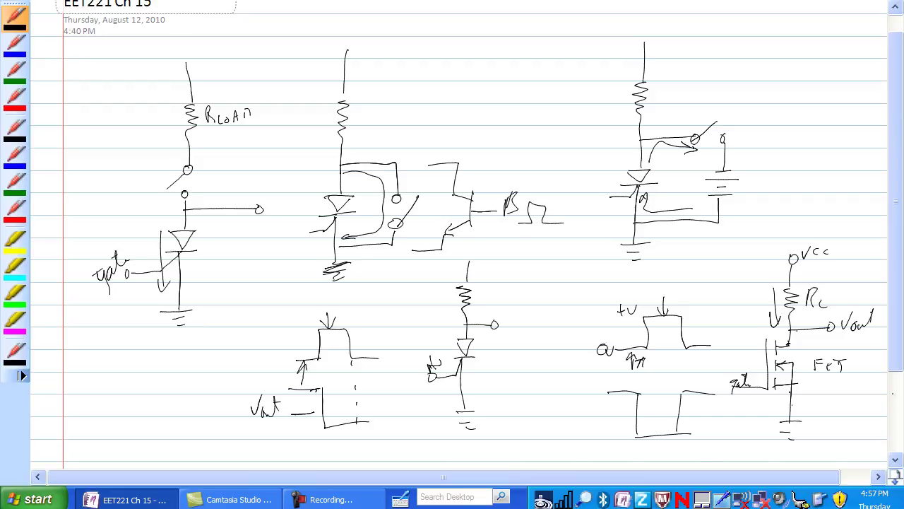
left_click_drag(732, 208, 747, 208)
- Extend Vout's low level, label the SCR circuit AC and the FET circuit DC, and sketch a sine wave with a trigger line
left_click_drag(362, 420, 424, 417)
left_click_drag(385, 319, 397, 316)
left_click_drag(388, 311, 412, 315)
mouse_move(96, 406)
left_mouse_down()
mouse_move(135, 355)
mouse_move(171, 418)
mouse_move(243, 366)
left_mouse_up()
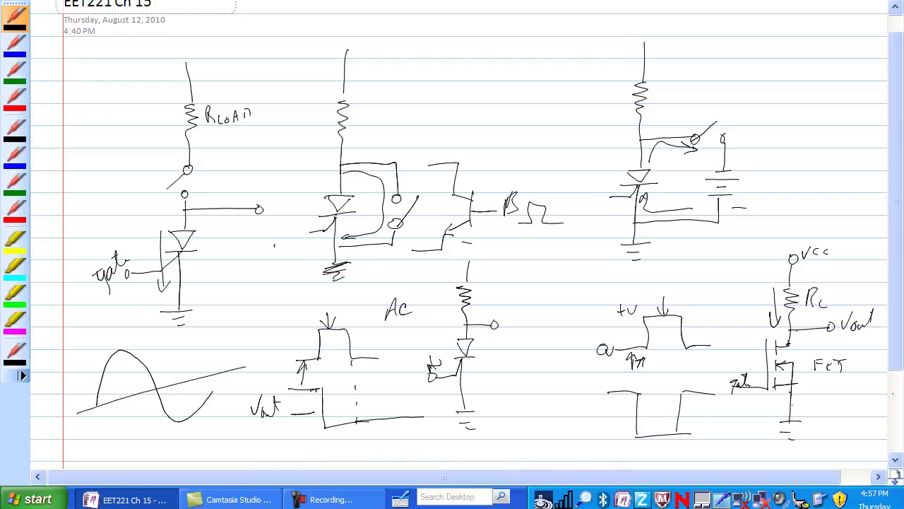
left_click_drag(165, 372, 157, 387)
left_click_drag(723, 269, 725, 288)
mouse_move(722, 267)
left_mouse_down()
mouse_move(726, 291)
mouse_move(741, 277)
mouse_move(758, 280)
left_mouse_up()
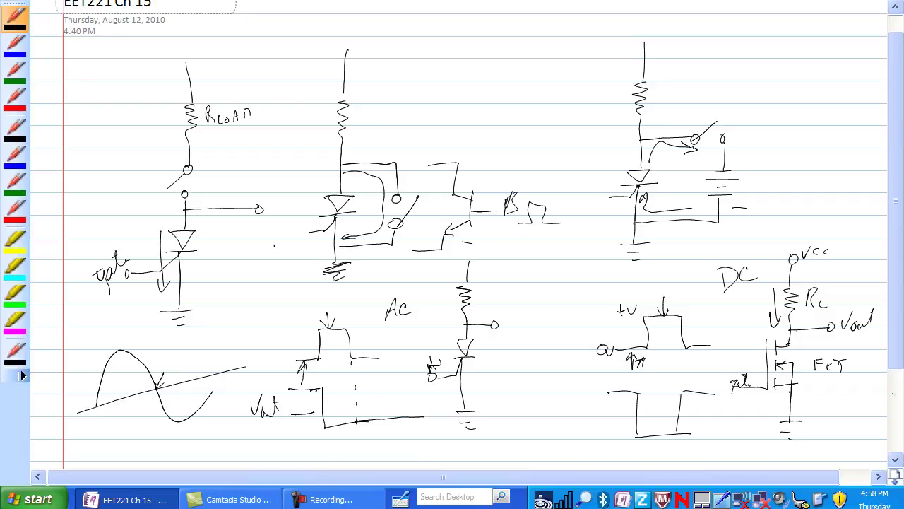